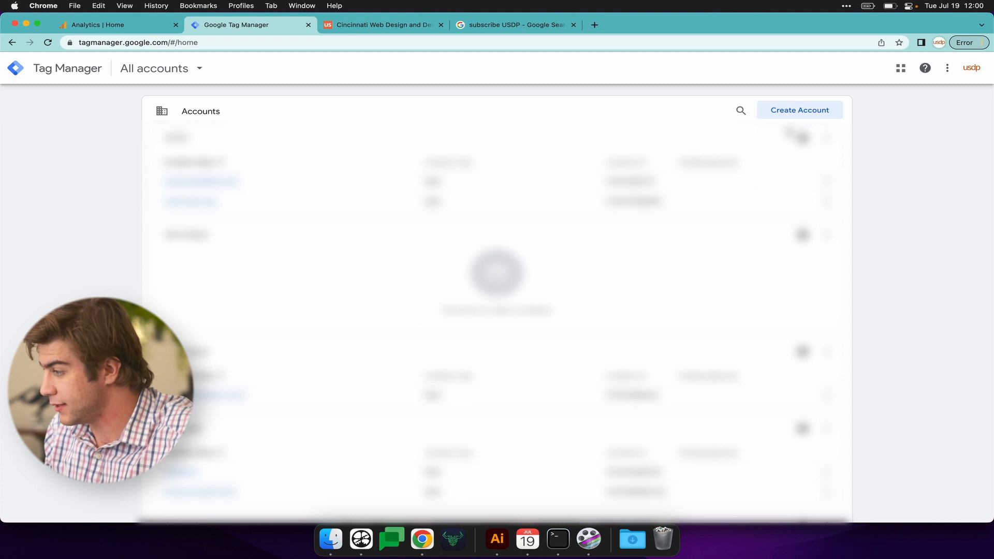
Start a new Tag Manager account and name it subscribe_USDP
click(791, 114)
click(293, 208)
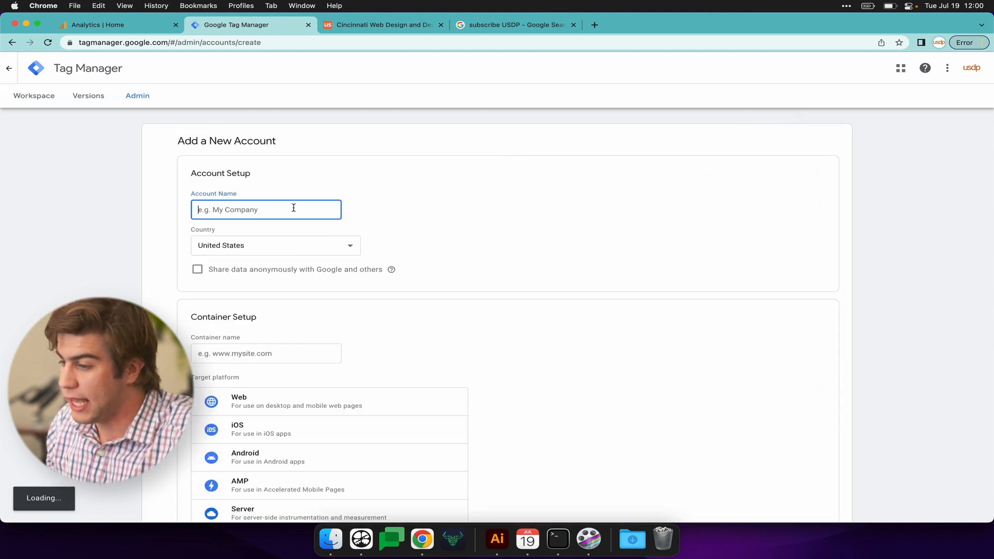
scroll(497, 202, down, 1)
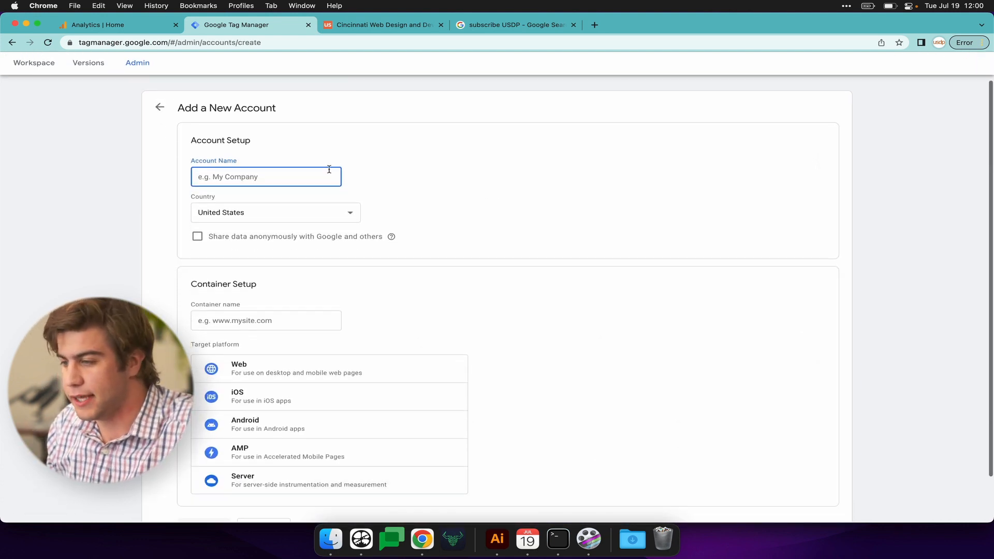
text(subscri)
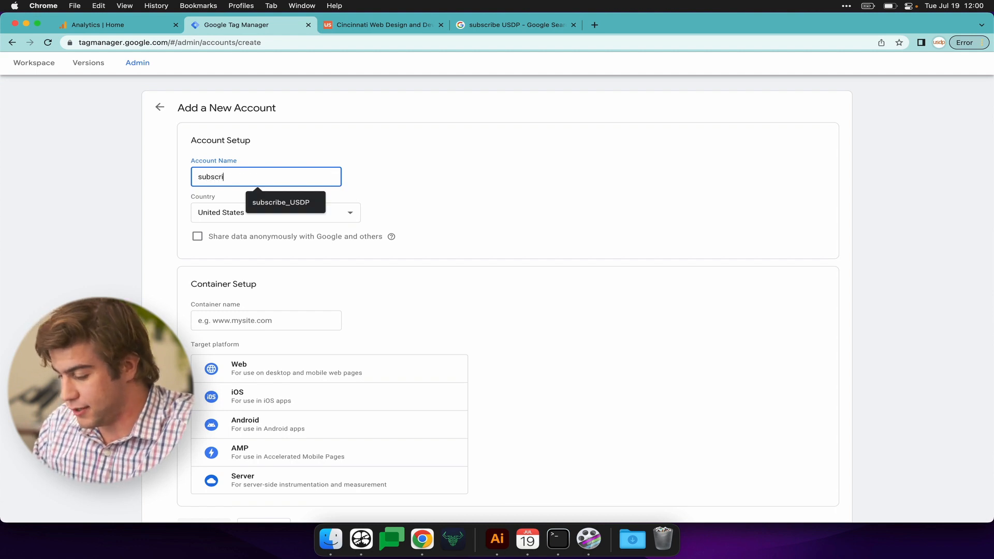
text(be_USDP)
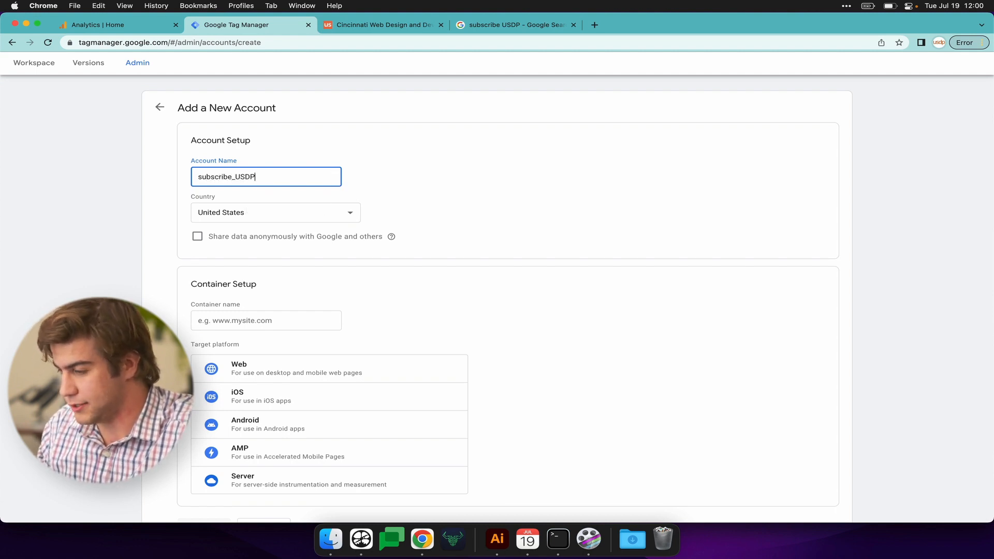
click(406, 191)
scroll(406, 191, down, 1)
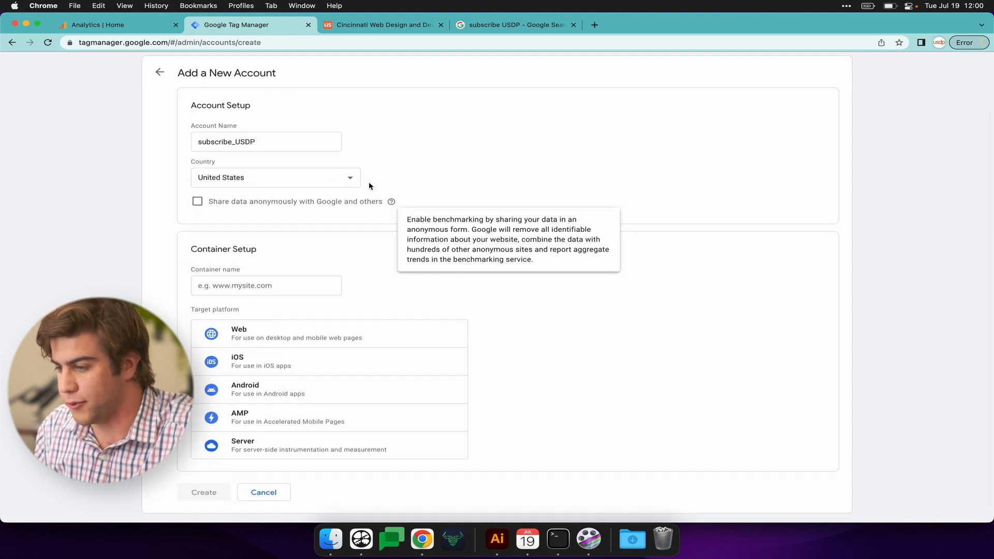
scroll(369, 184, down, 1)
click(269, 267)
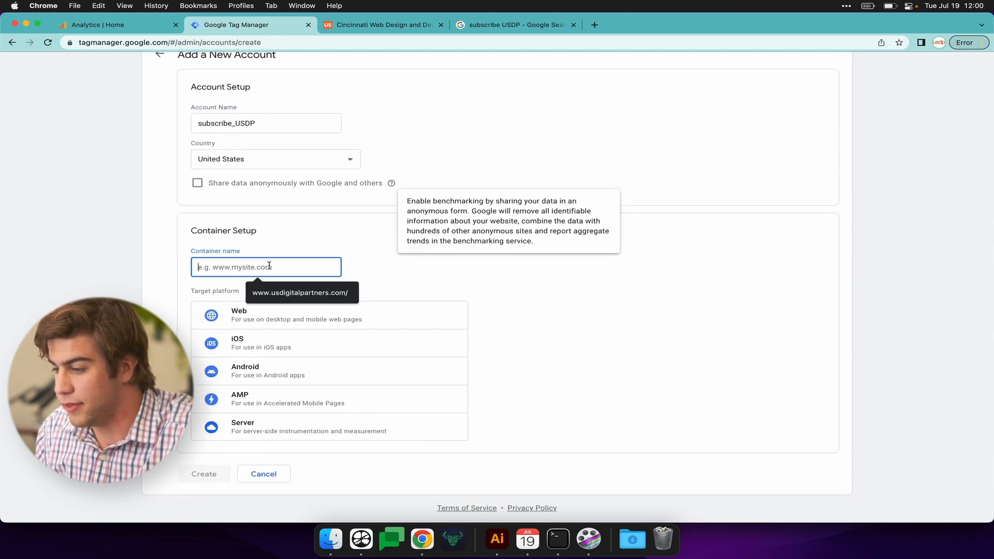
click(359, 32)
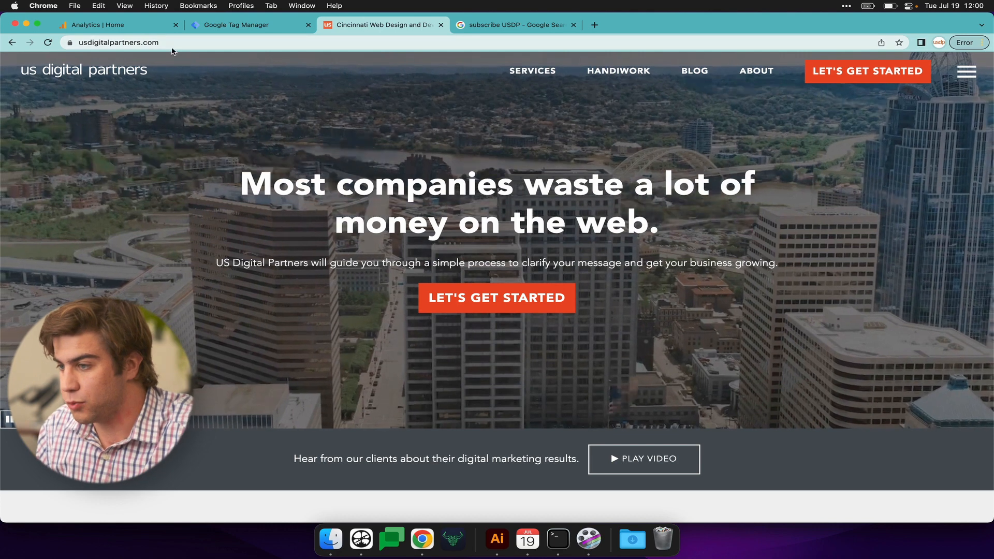
click(182, 44)
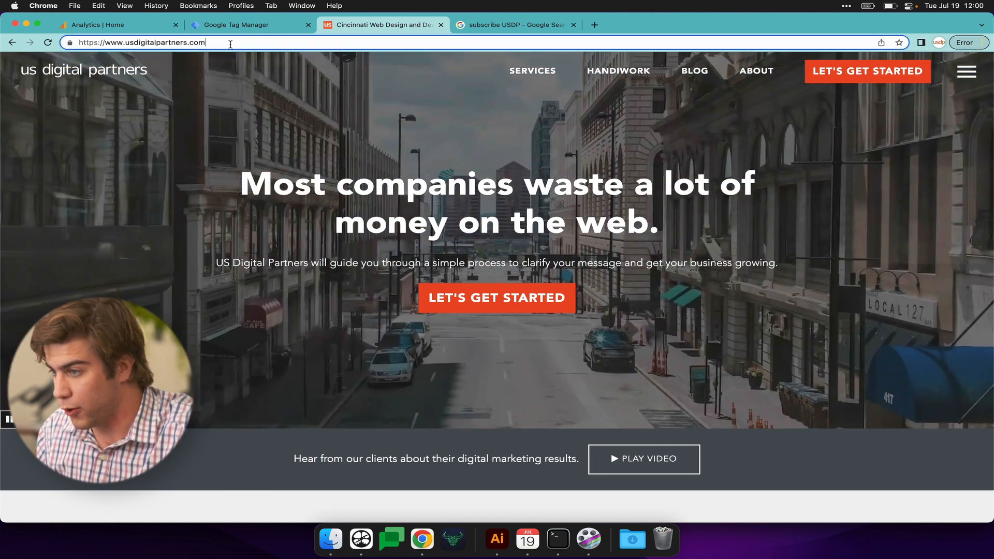
drag(207, 43, 106, 42)
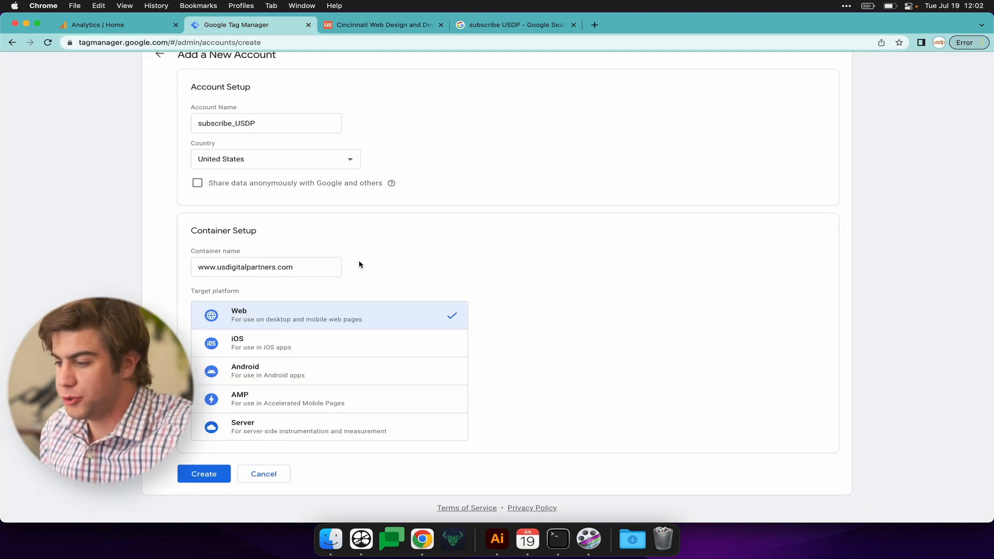
click(305, 264)
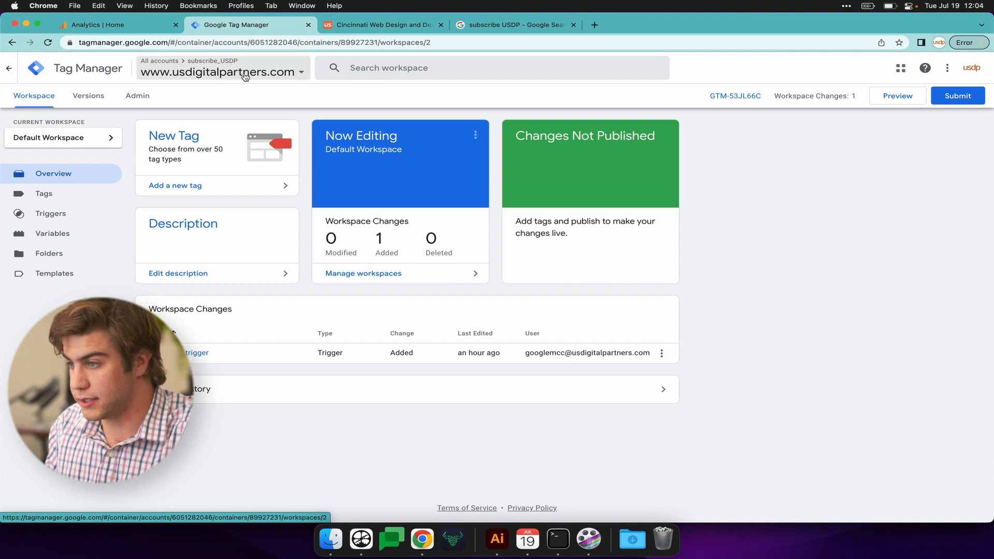
click(171, 70)
click(298, 76)
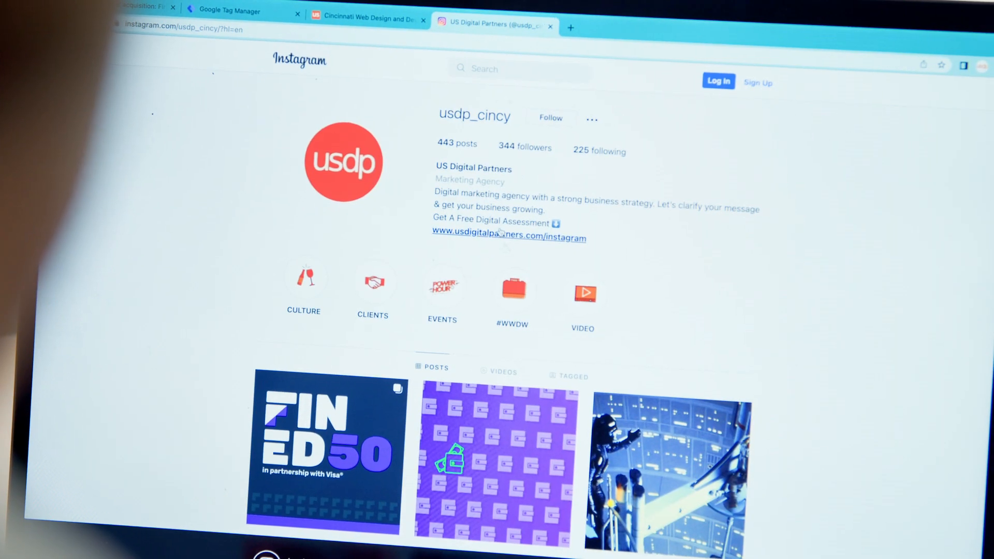
click(501, 235)
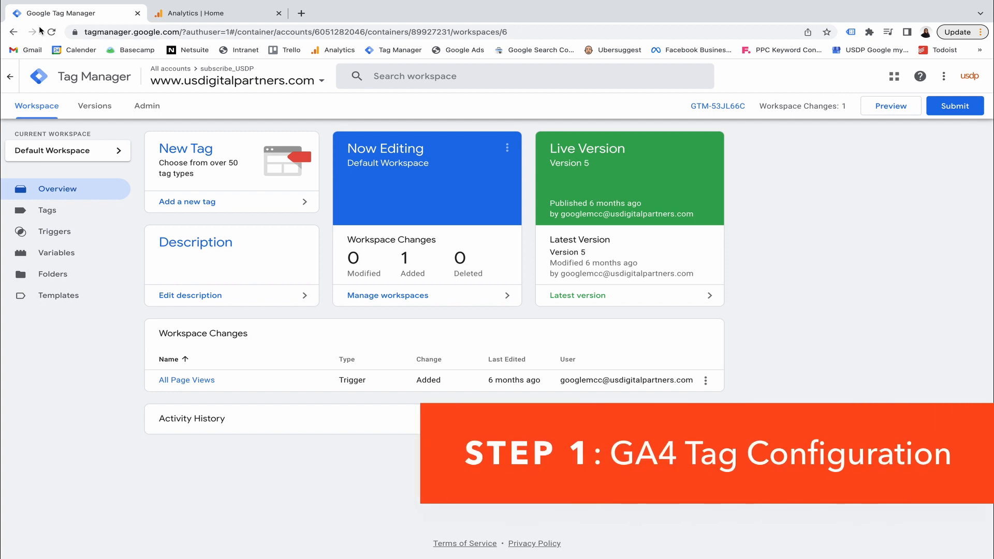
Start a new tag, and copy the Measurement ID of the usdigitalpartners.com web data stream in Google Analytics
click(192, 206)
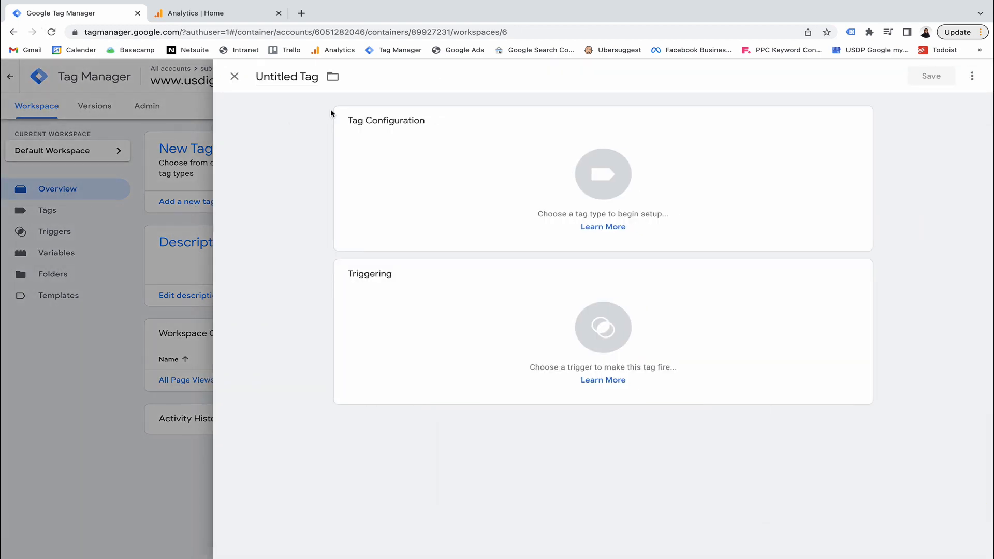
click(217, 15)
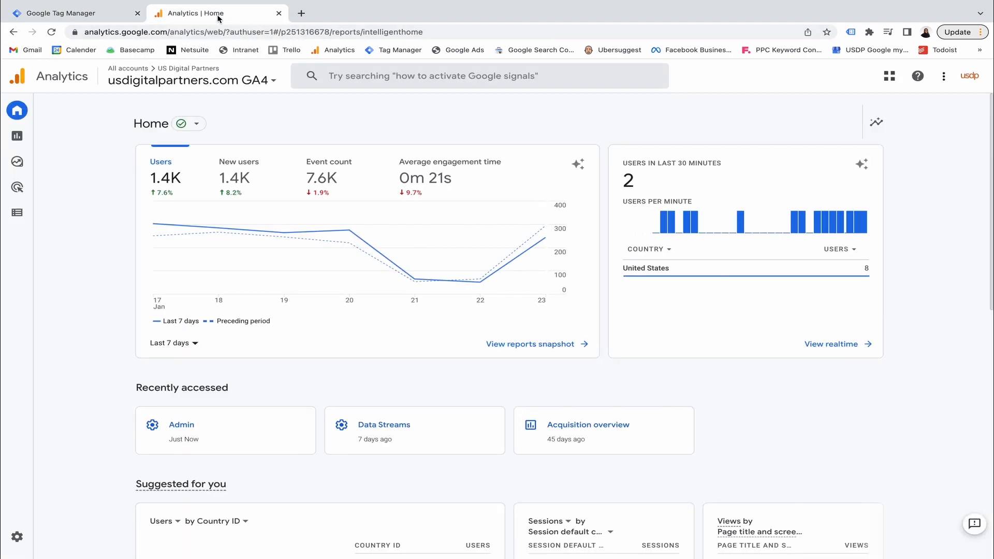
mouse_move(17, 547)
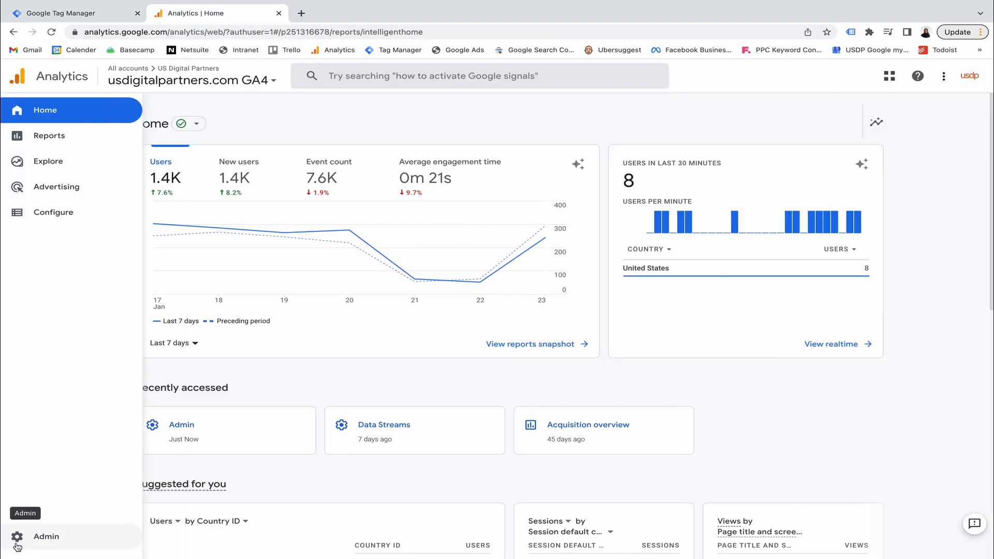
click(17, 536)
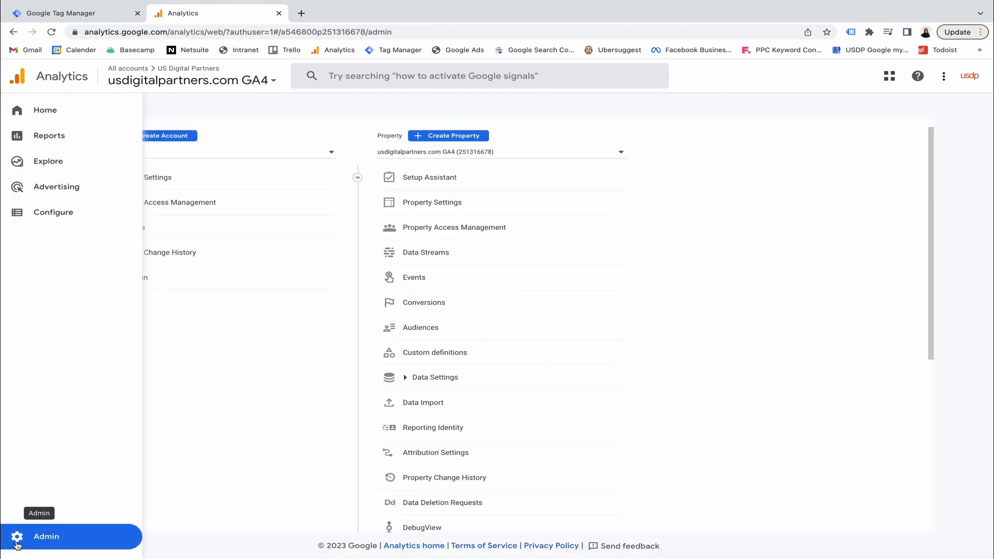
click(408, 253)
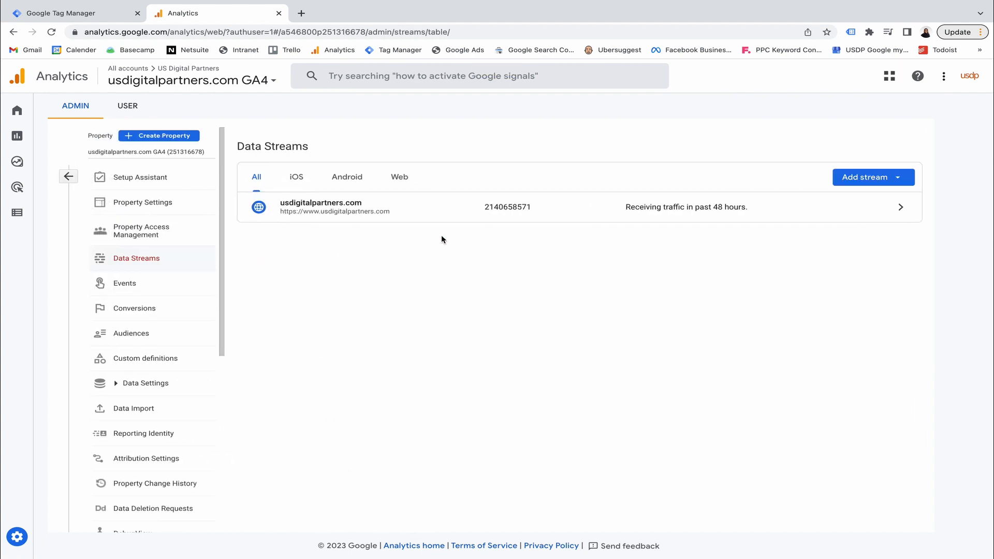
click(497, 212)
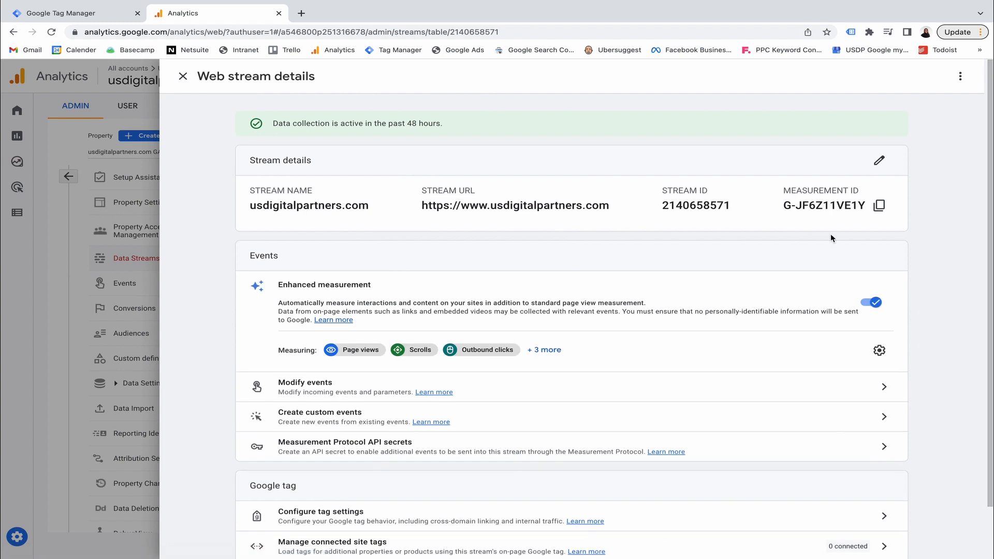
click(873, 213)
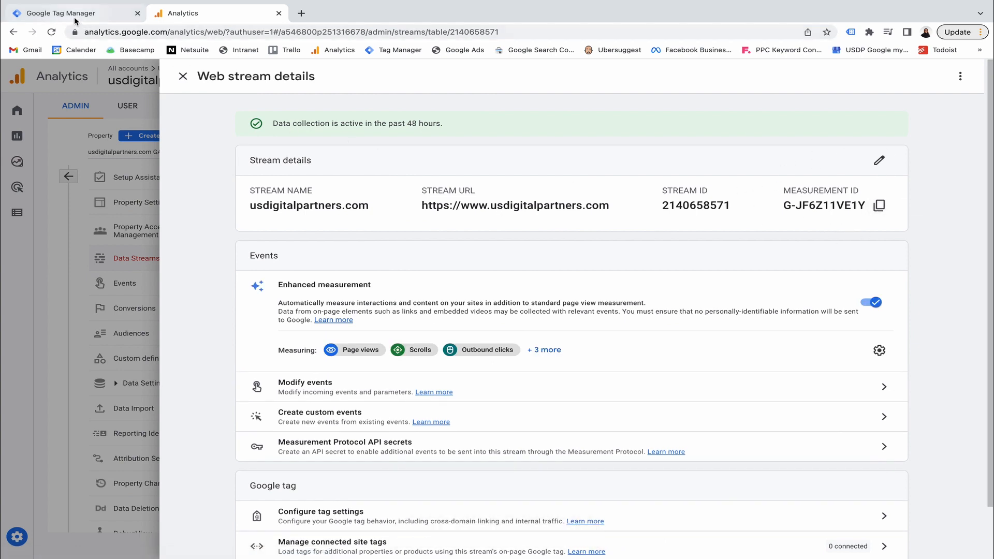
Back in Google Tag Manager, set the tag type to Google Analytics: GA4 Configuration and paste the copied Measurement ID
click(73, 16)
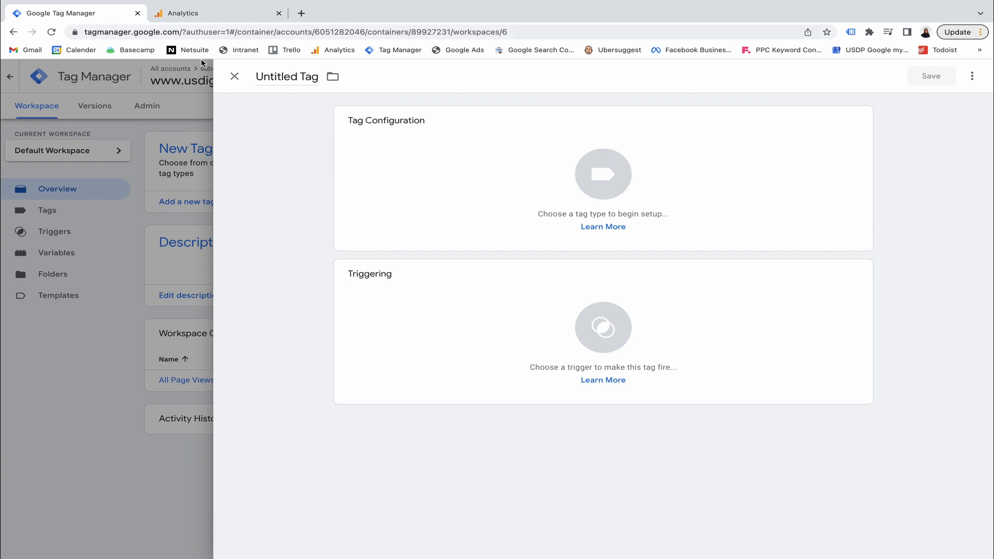
click(397, 196)
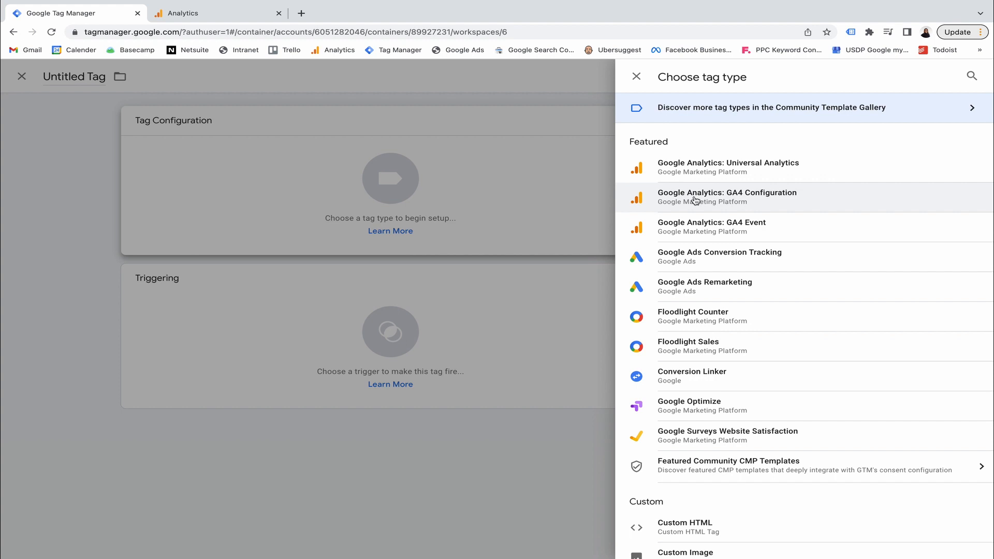
click(694, 199)
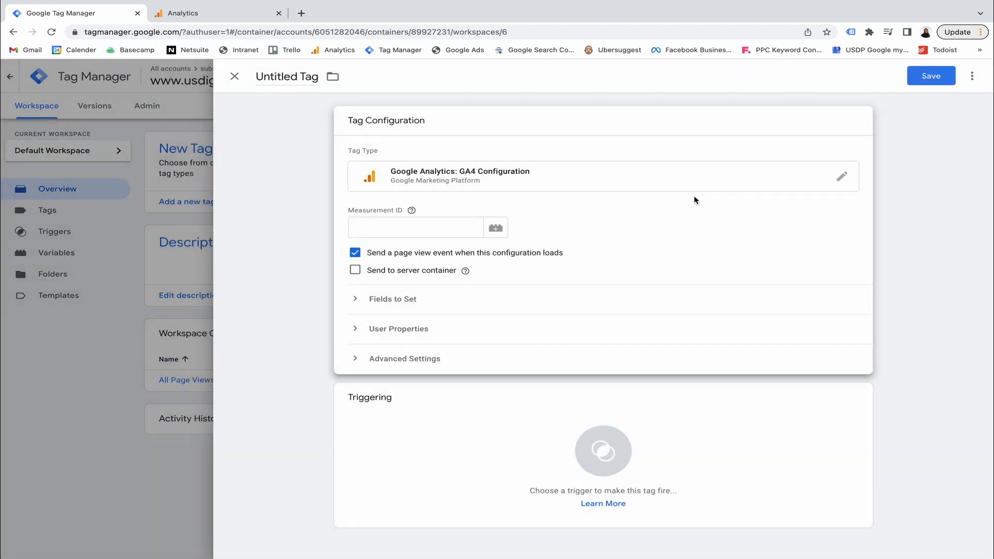
click(390, 227)
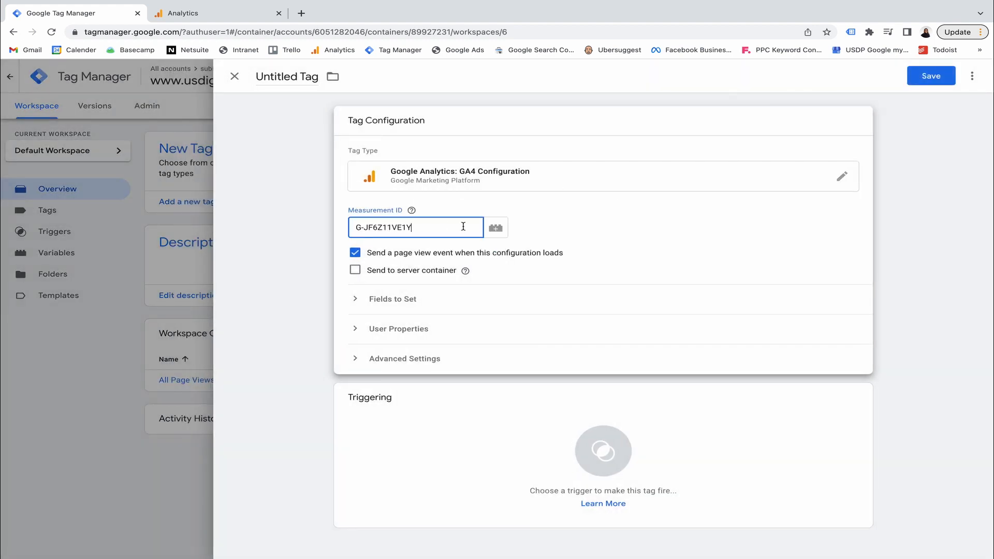
click(465, 271)
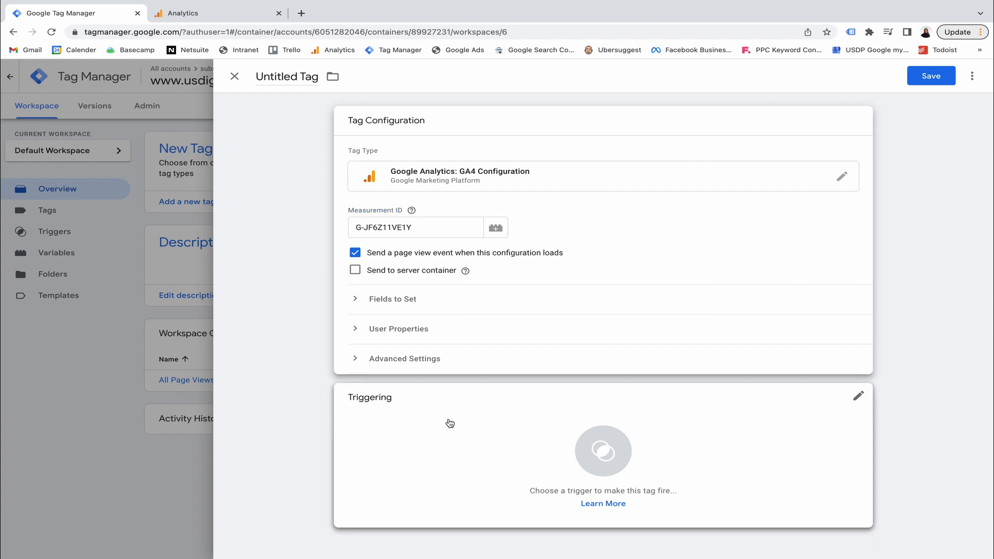
Set the configuration tag to fire on the All Pages trigger and save it with the Measurement ID as its name
click(450, 433)
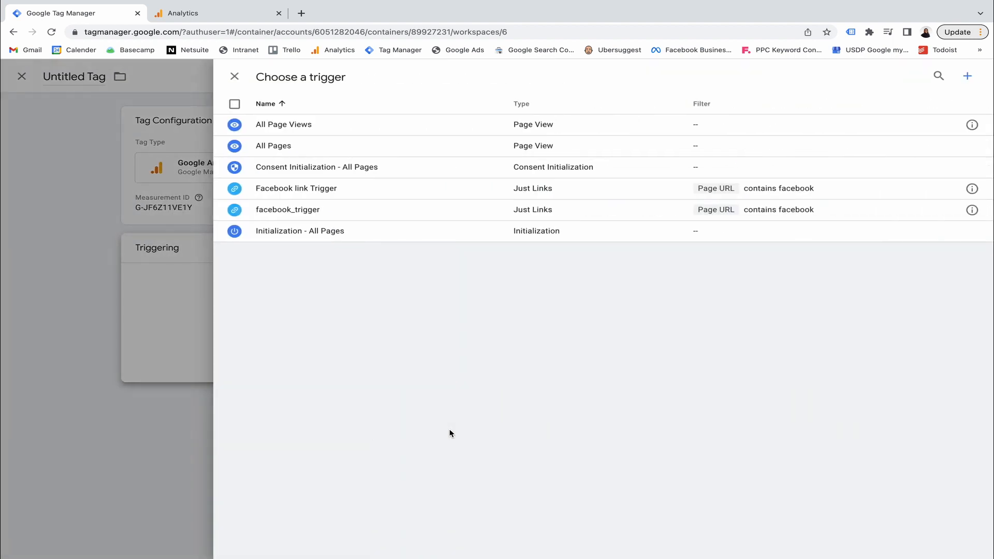
click(320, 151)
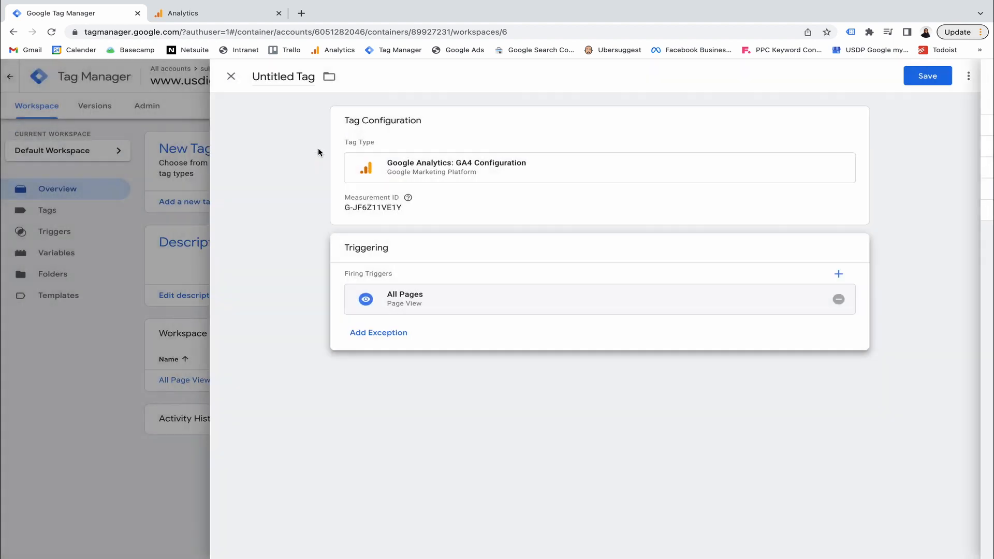
click(932, 76)
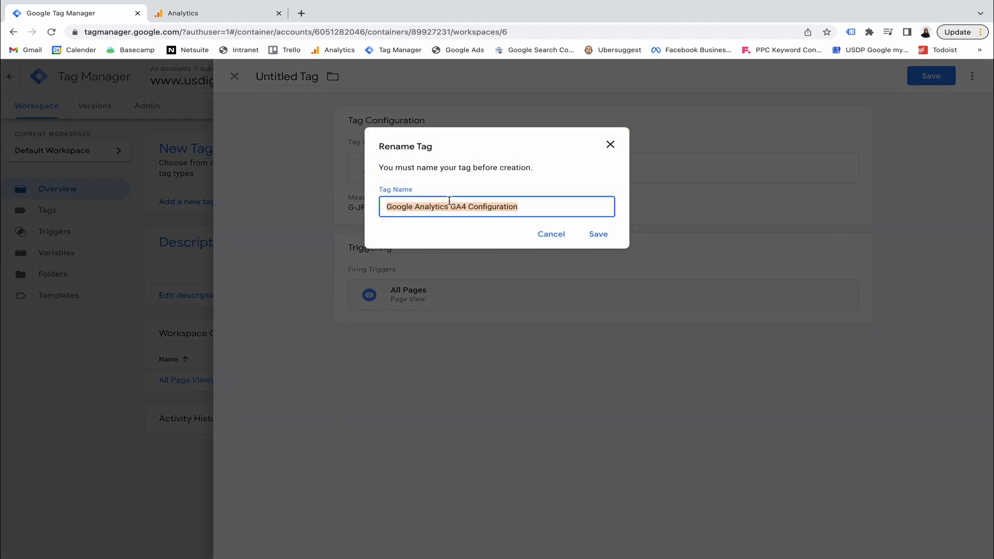
key(ctrl+v)
click(599, 234)
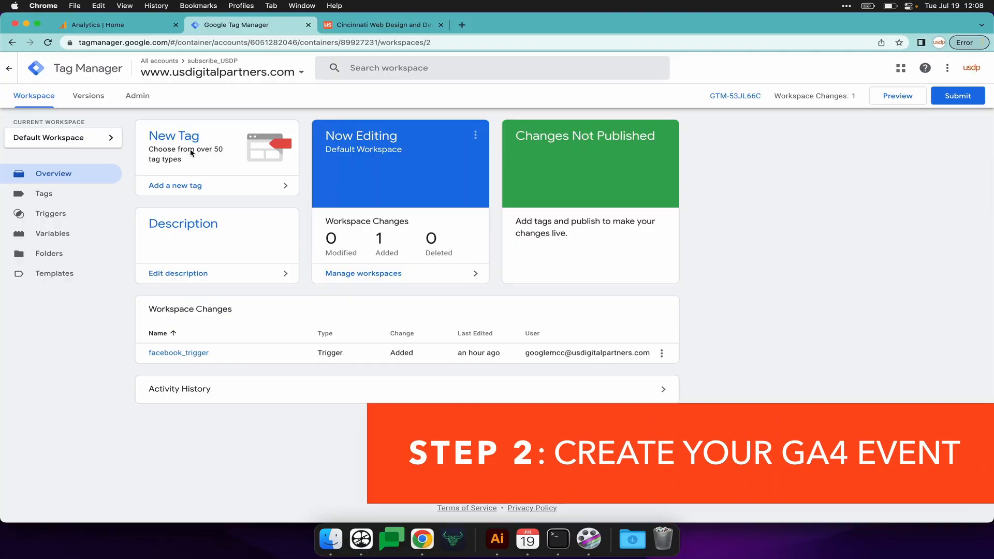
Create a new Google Analytics: GA4 Event tag that uses the configuration tag named after the Measurement ID
click(186, 140)
click(627, 157)
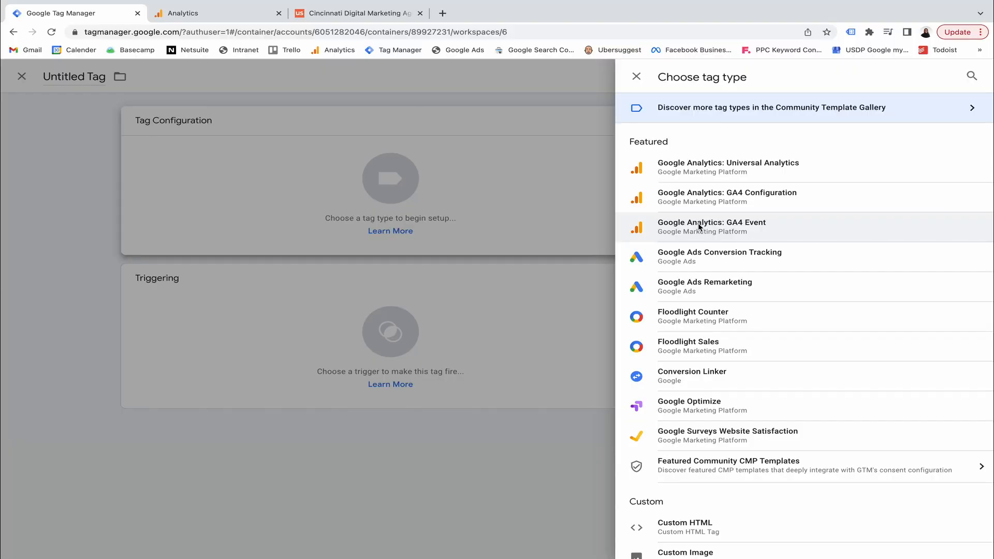
click(698, 223)
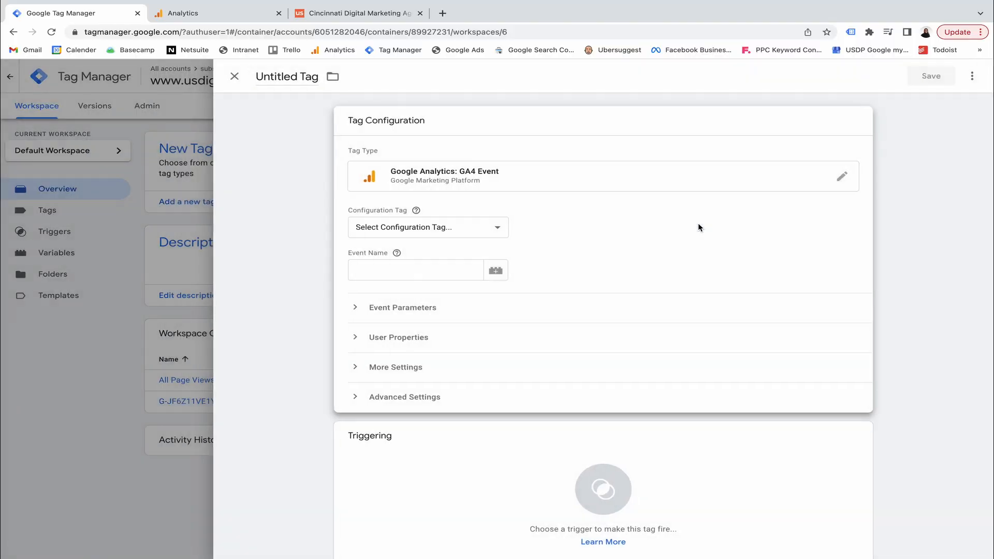
click(498, 229)
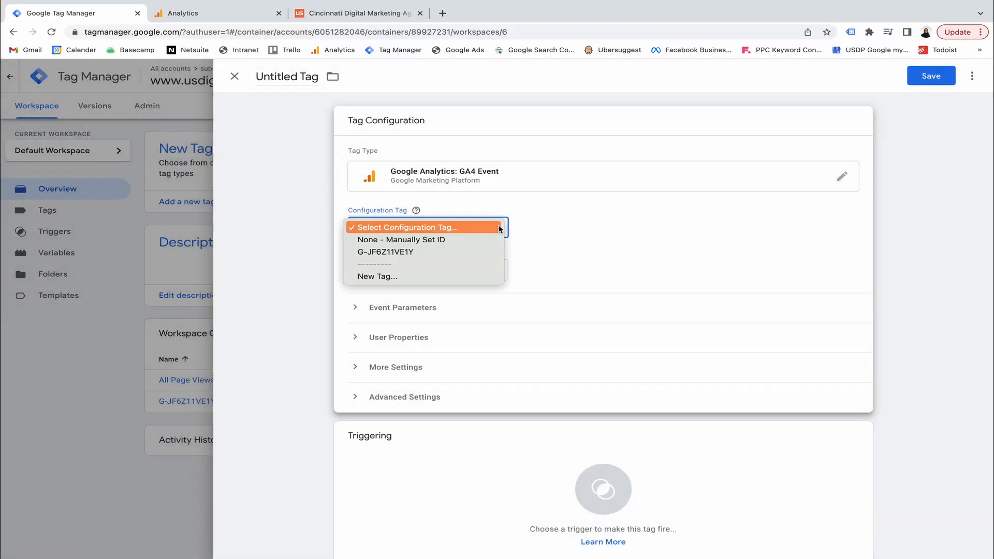
click(418, 252)
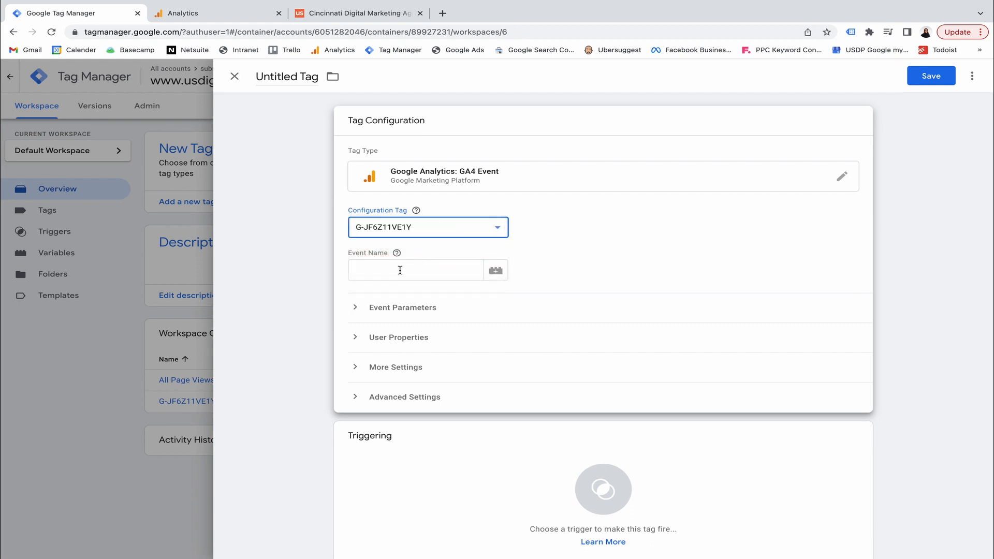
Set the event name of the GA4 Event tag to facebook_link_click
click(401, 270)
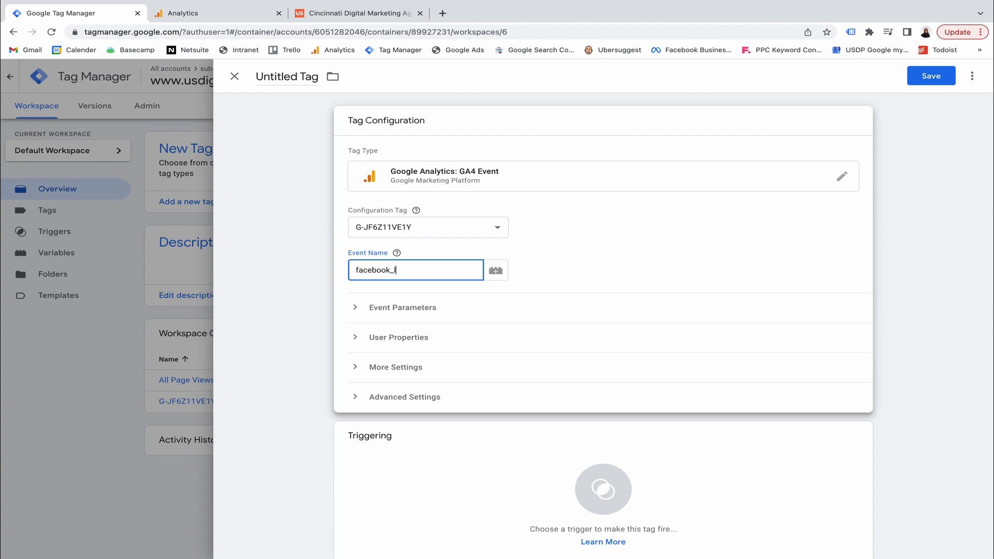
text(facebook_link_click)
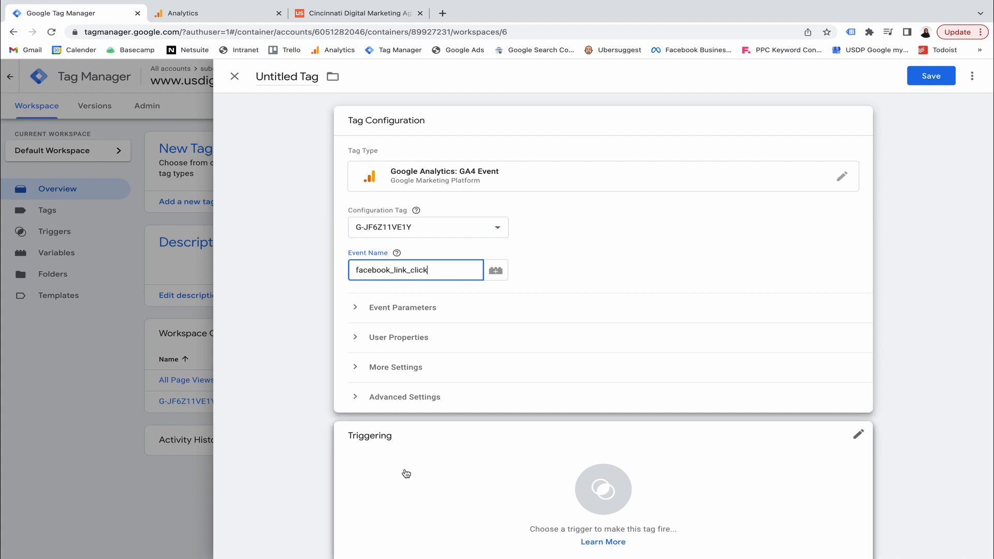
scroll(407, 474, down, 1)
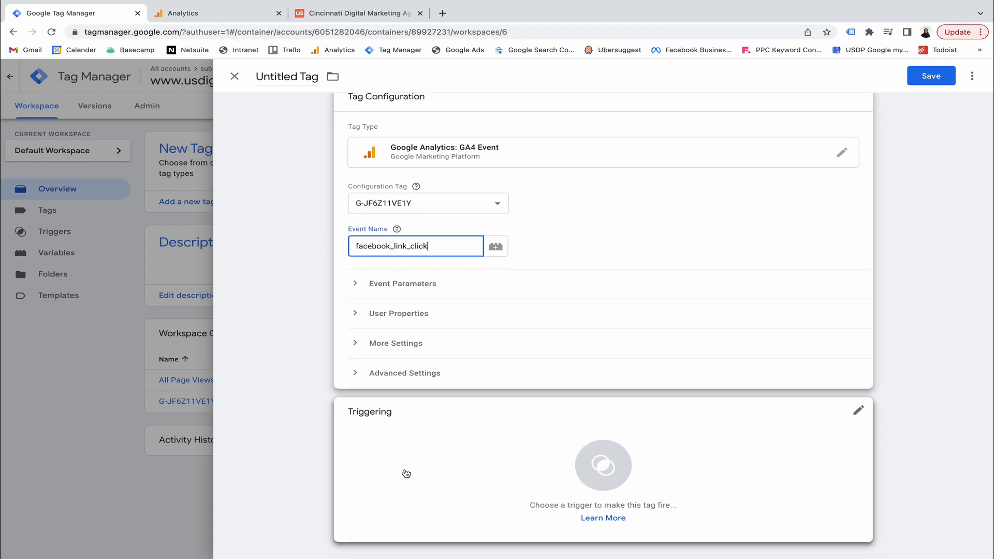
Create a new trigger for the event tag, named Facebook Link Click, with the trigger type Click - Just Links
click(406, 473)
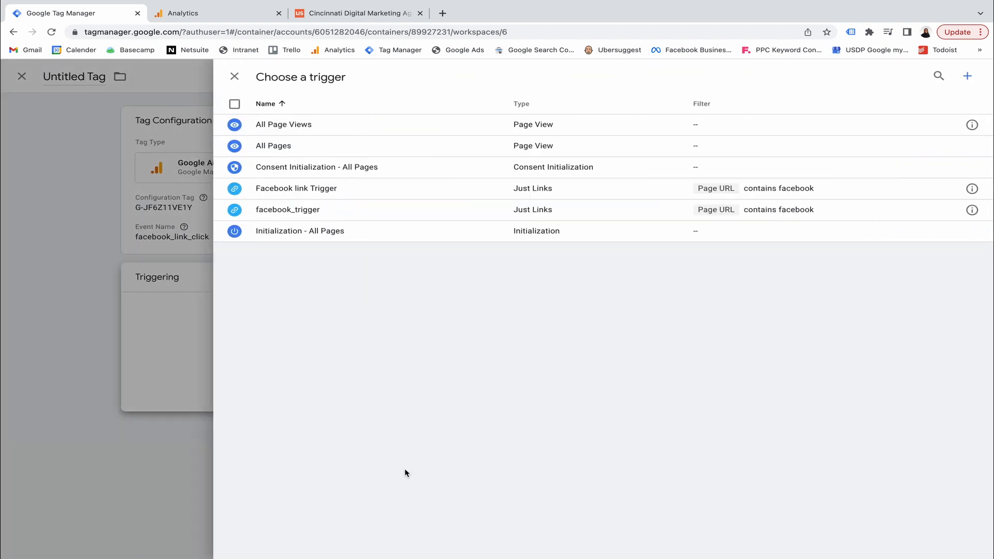
click(968, 77)
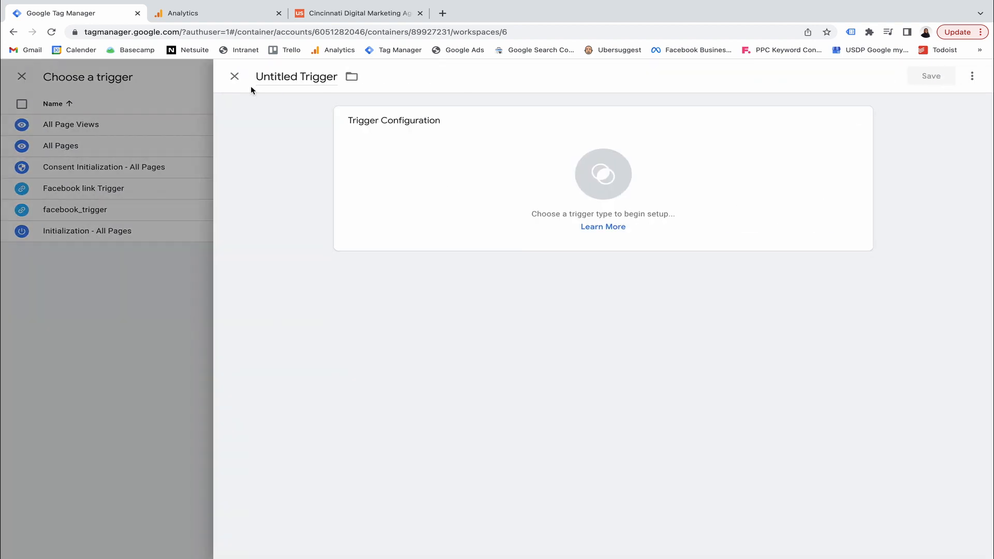
click(276, 77)
text(Facebook Link Click)
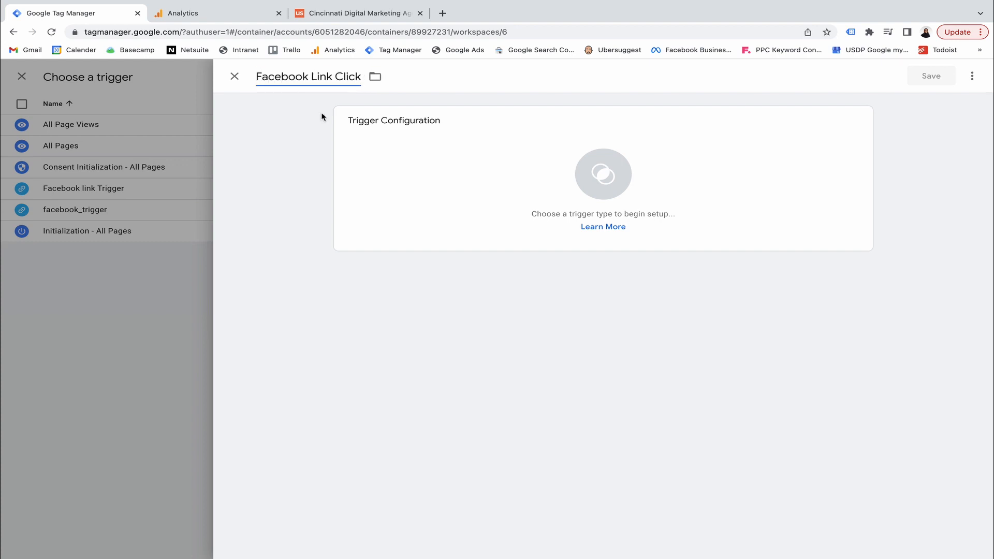
click(421, 205)
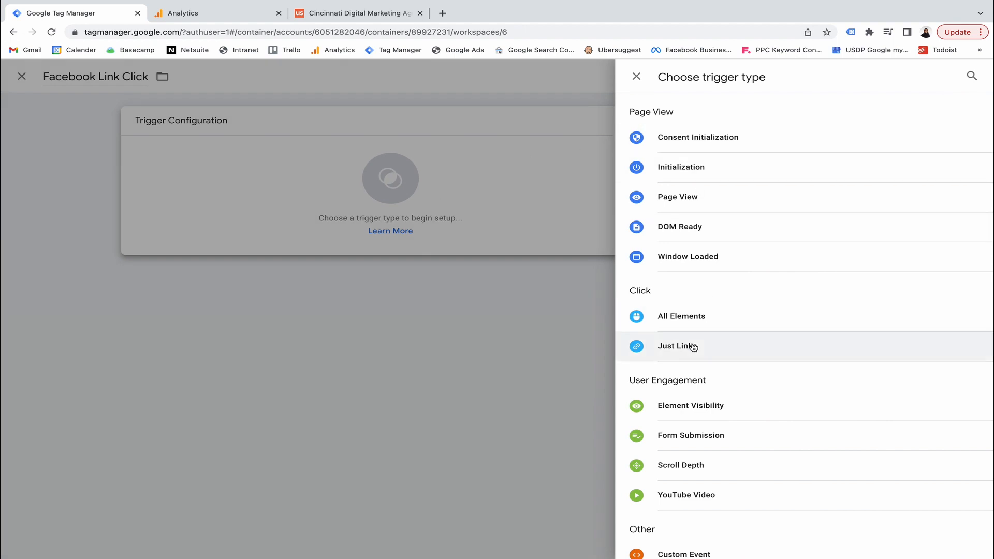
click(671, 350)
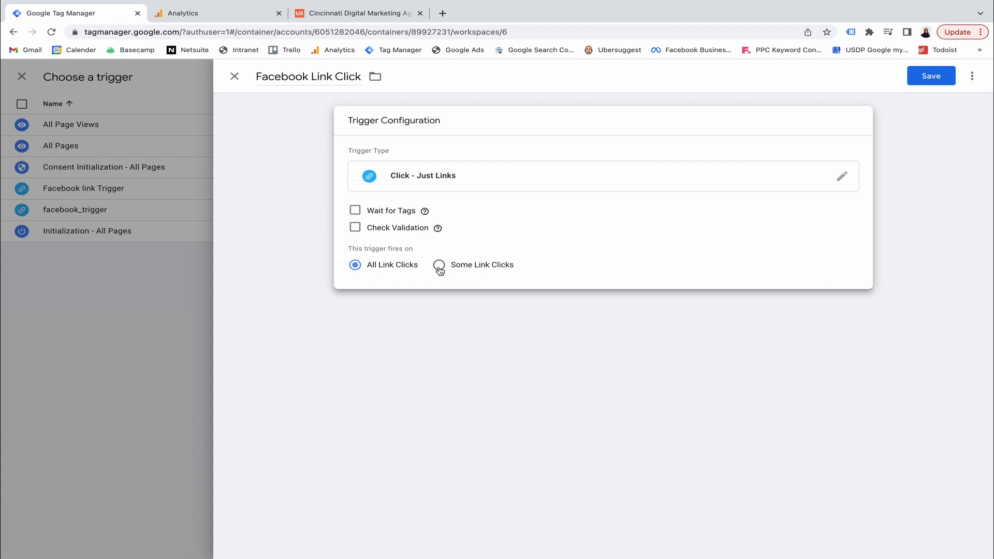
Limit the trigger to some link clicks where Page URL contains facebook, and save the trigger
click(439, 266)
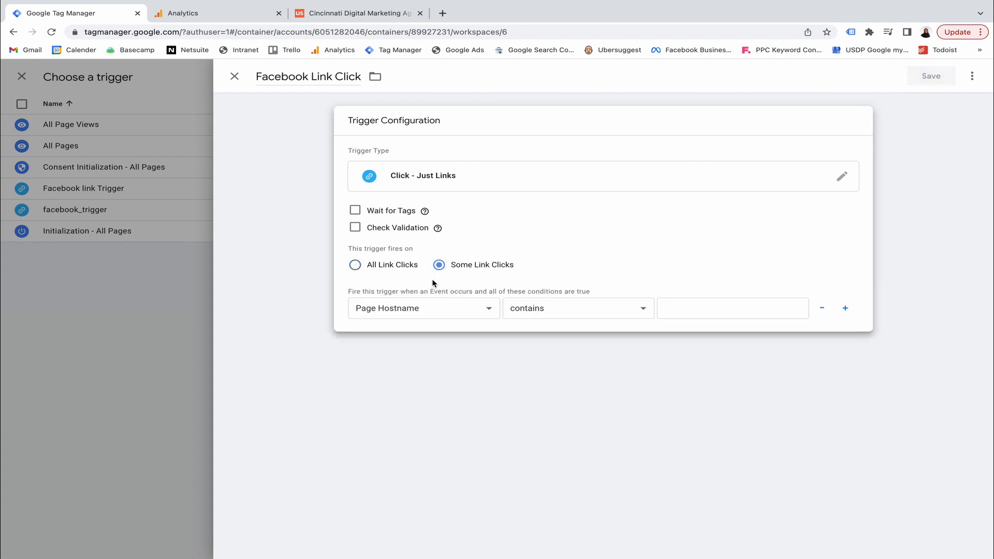
click(417, 311)
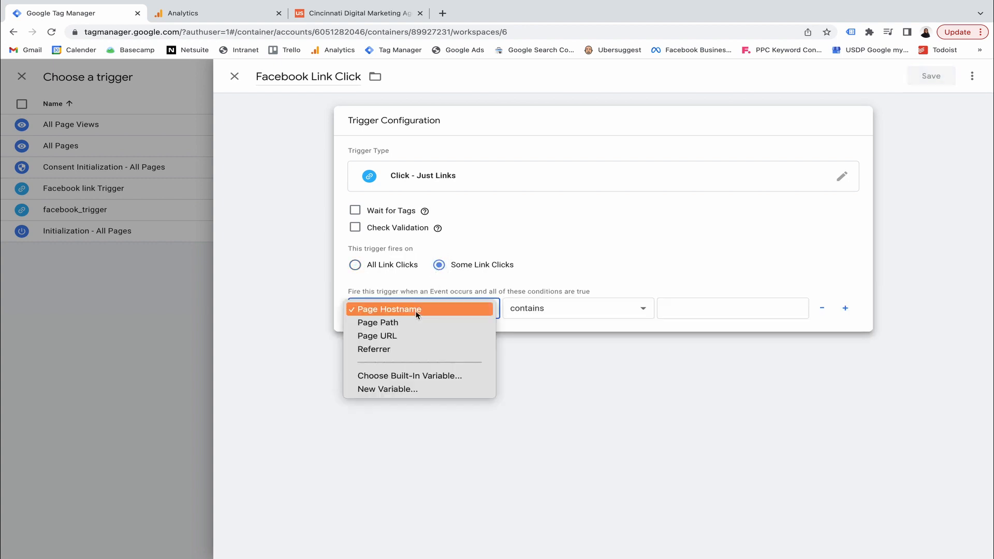
click(407, 340)
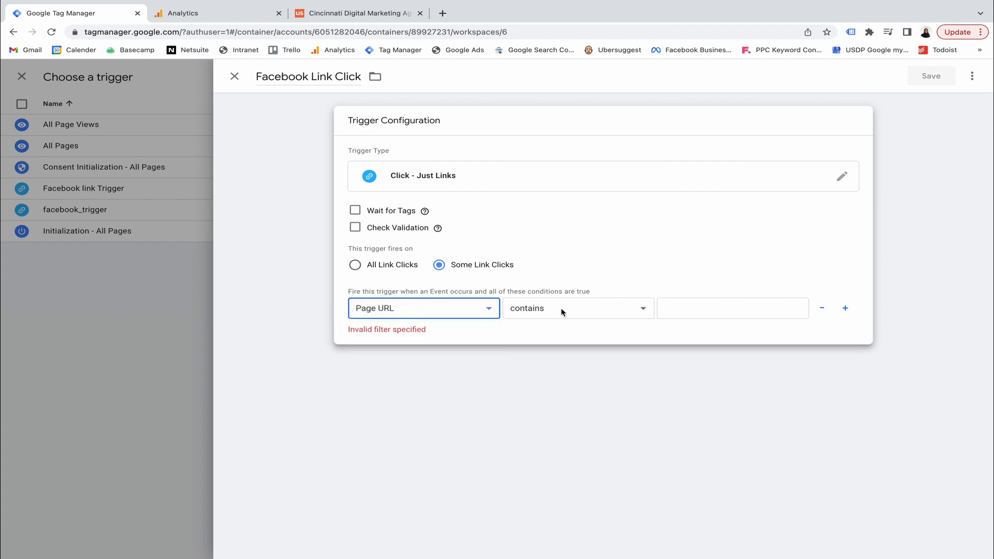
click(667, 308)
text(fac)
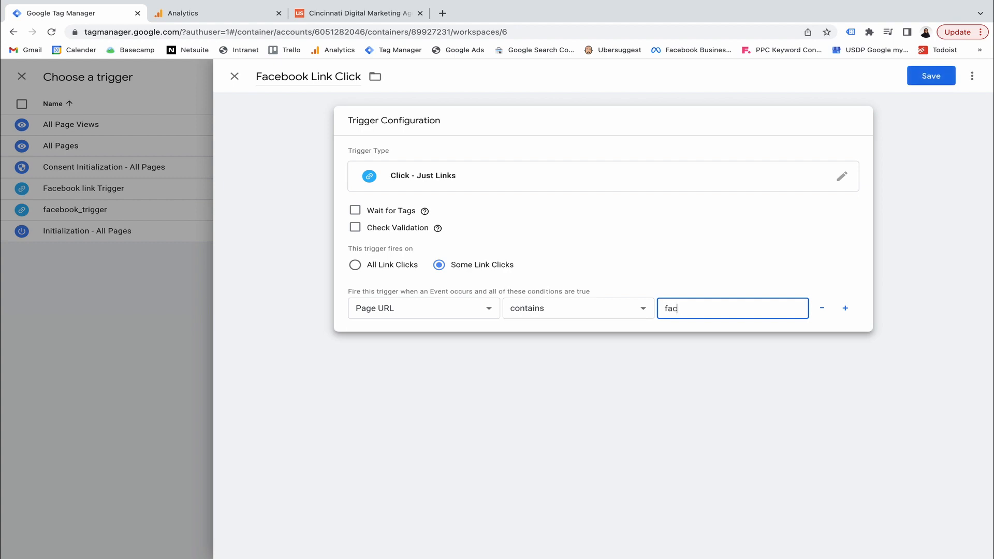
text(ebook)
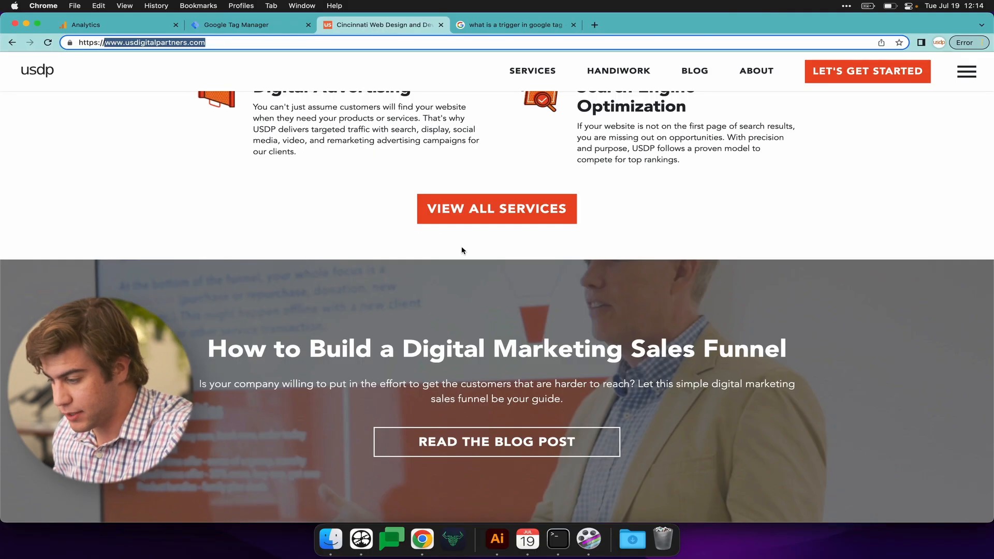
scroll(462, 251, down, 10)
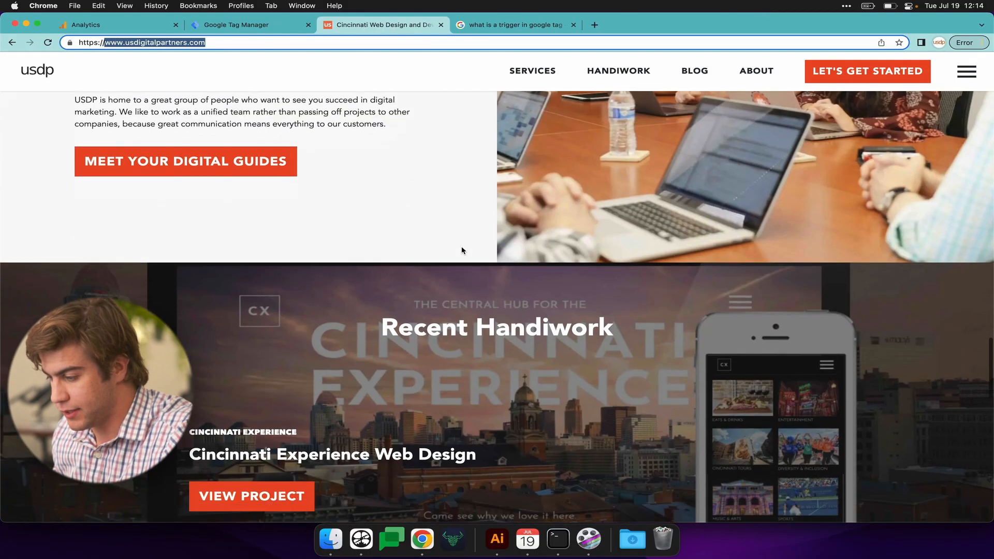
scroll(462, 250, down, 15)
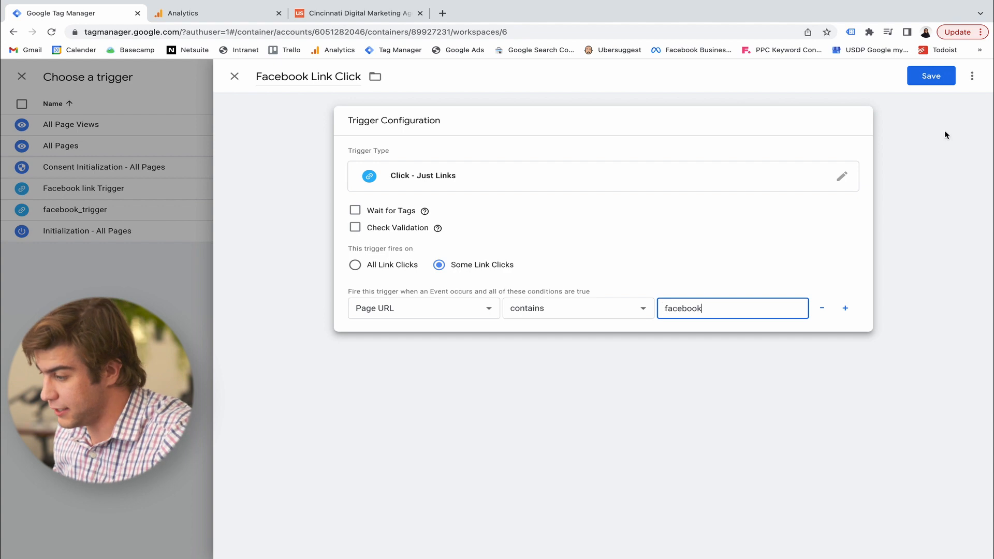
click(936, 82)
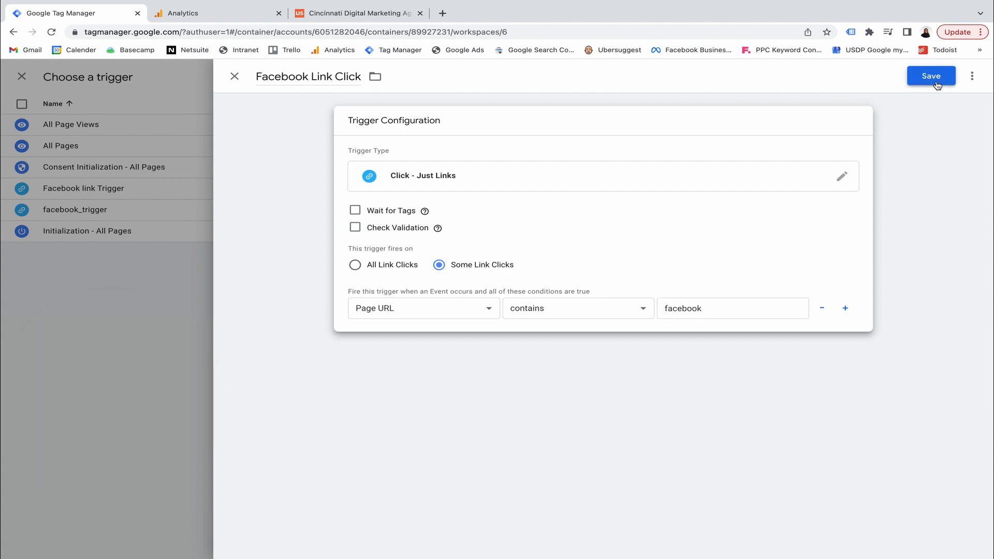
Save the GA4 Event tag under the name GA4 Facebook link Click
click(938, 83)
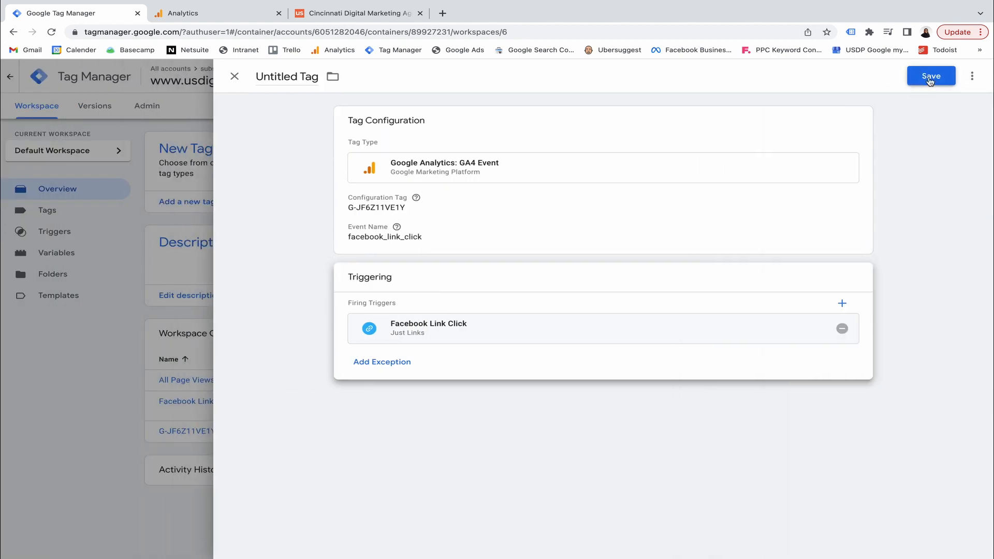
text(GA4 Face)
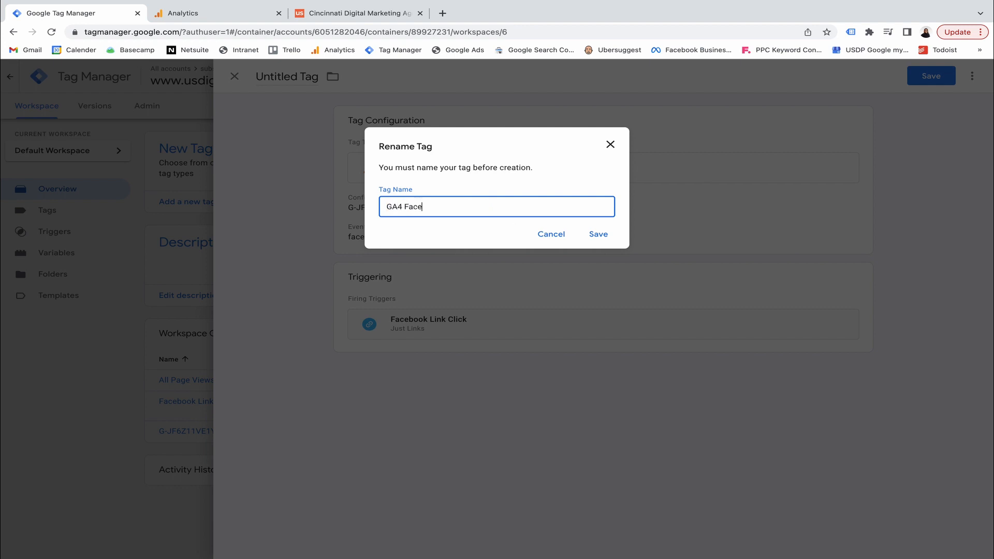
text(book link Click)
click(598, 234)
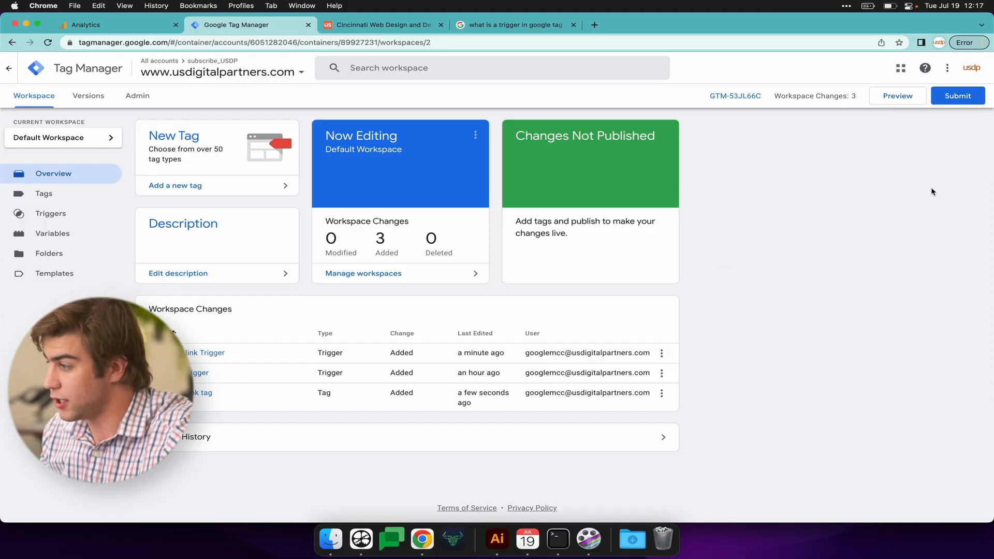
Submit the workspace changes and publish them to the Live environment without a version name or description
click(958, 96)
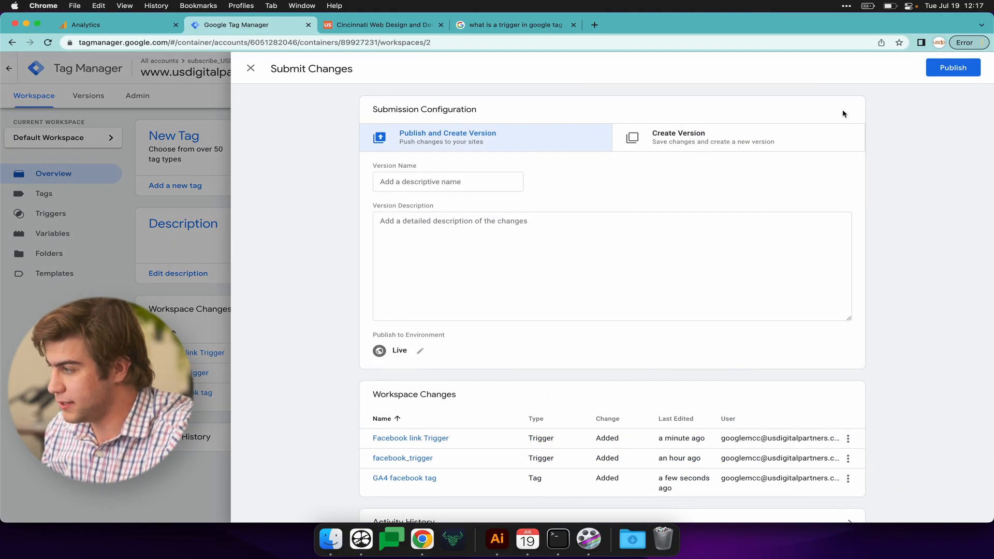
click(936, 74)
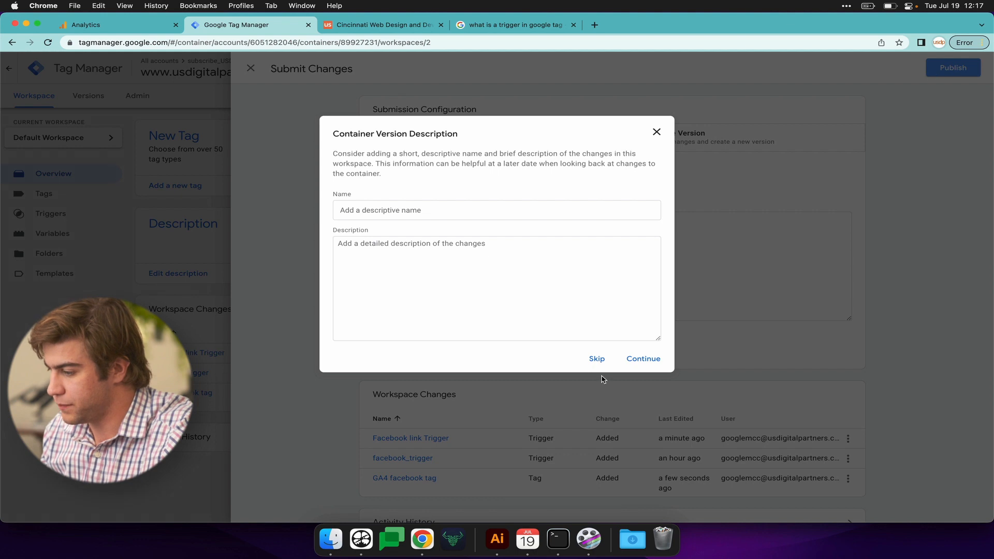
click(635, 359)
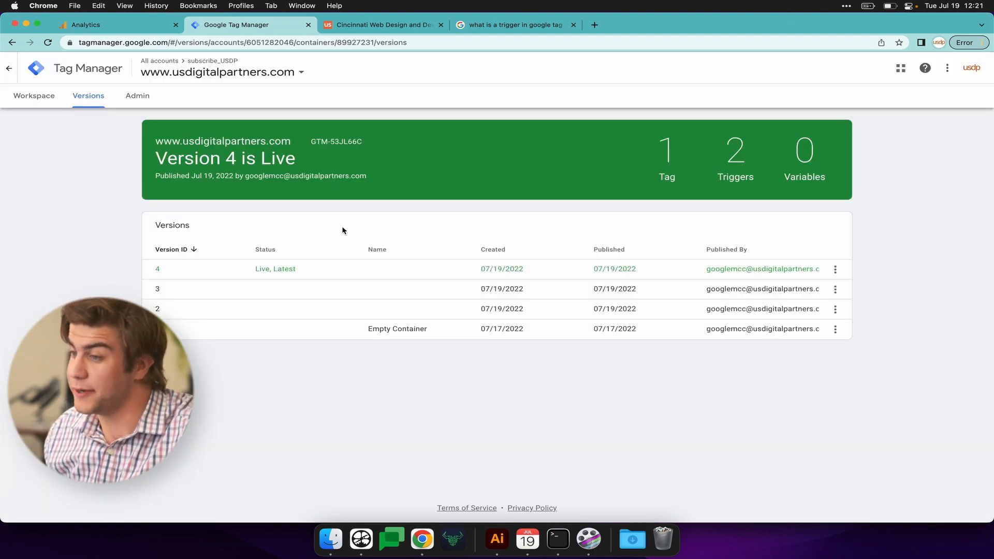
Switch to Google Analytics and show the existing events of usdigitalpartners.com
click(125, 25)
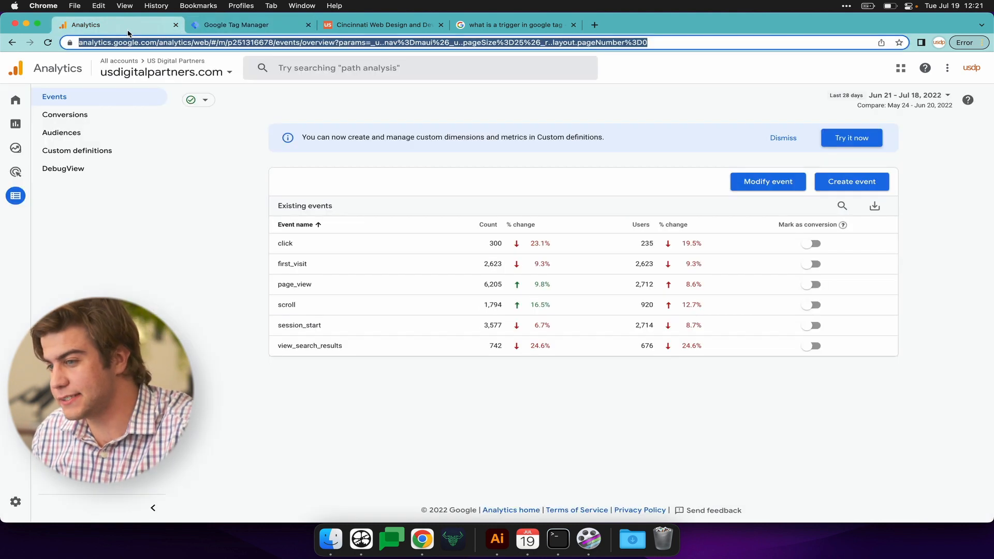